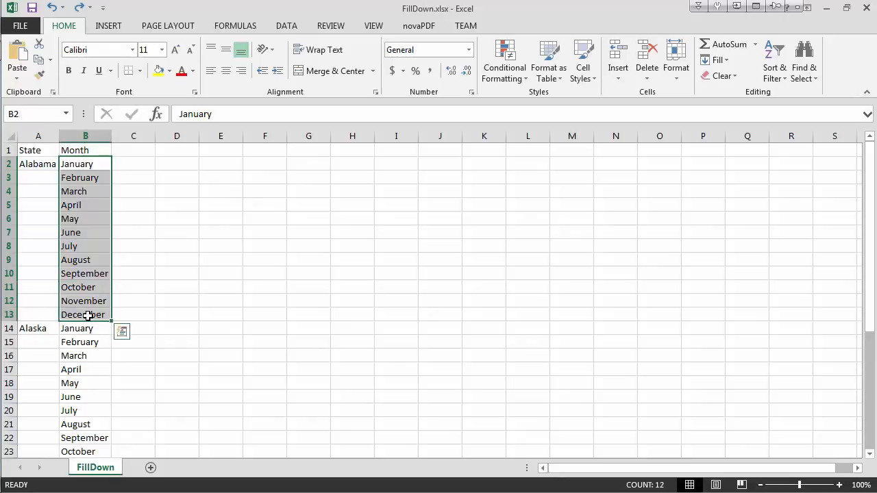
Step: Try filling Alabama from A2 down through A13, and undo the fill
left_click(39, 165)
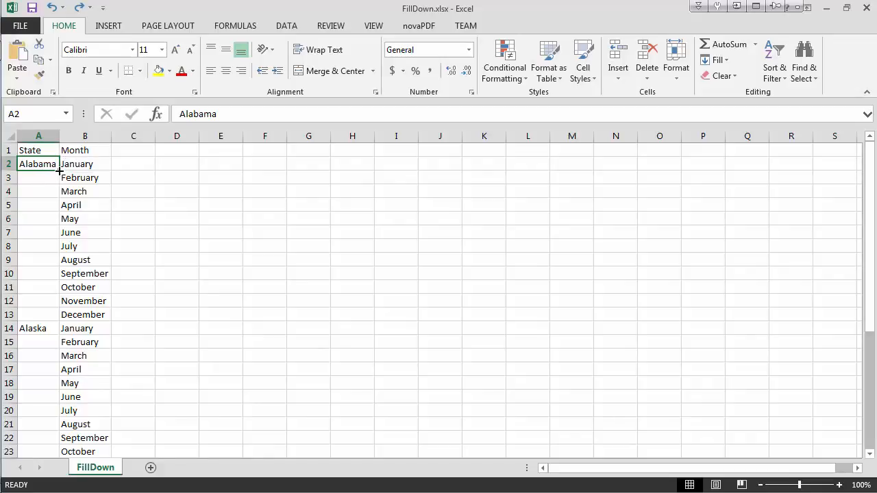
left_click_drag(59, 170, 58, 322)
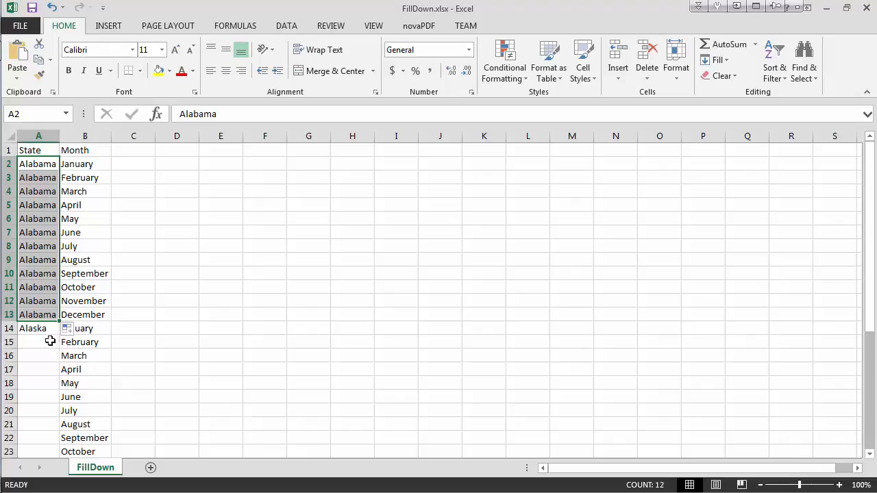
key("ctrl+z")
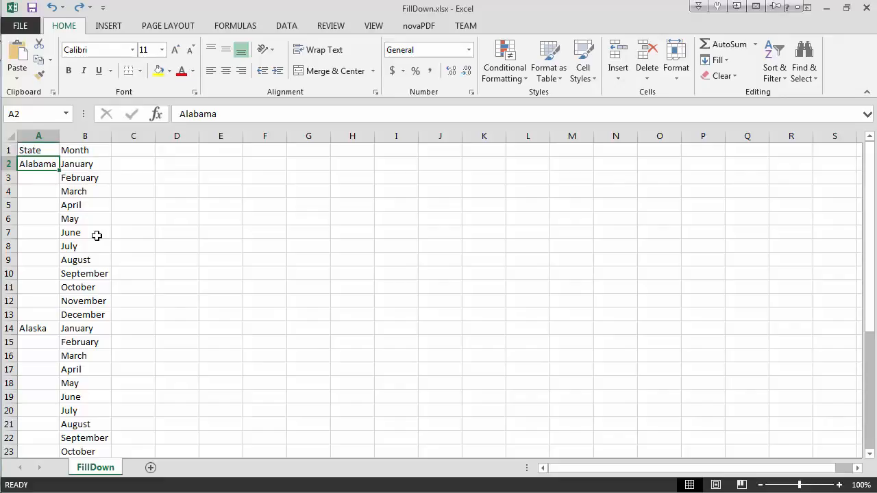
Step: Select all blank cells between A3 and the last used cell B37 with Go To Special
key("Down")
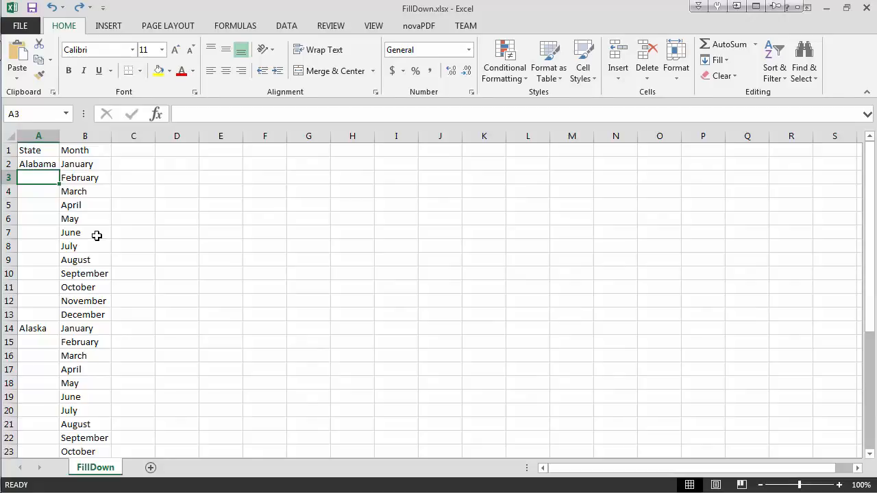
key("ctrl+shift+End")
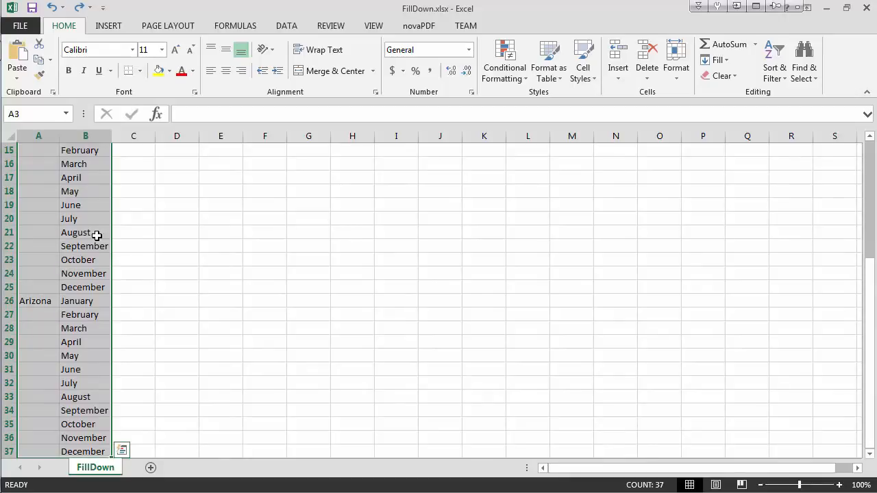
scroll(96, 235, "up", 5)
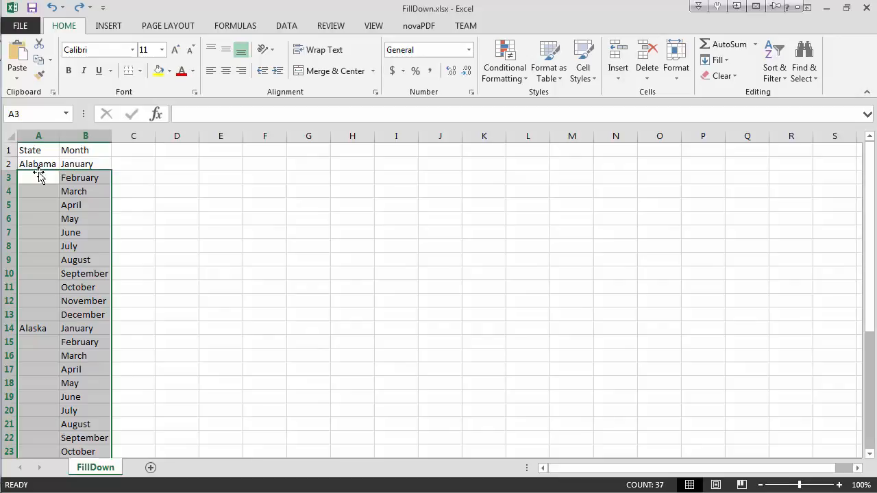
key("ctrl+g")
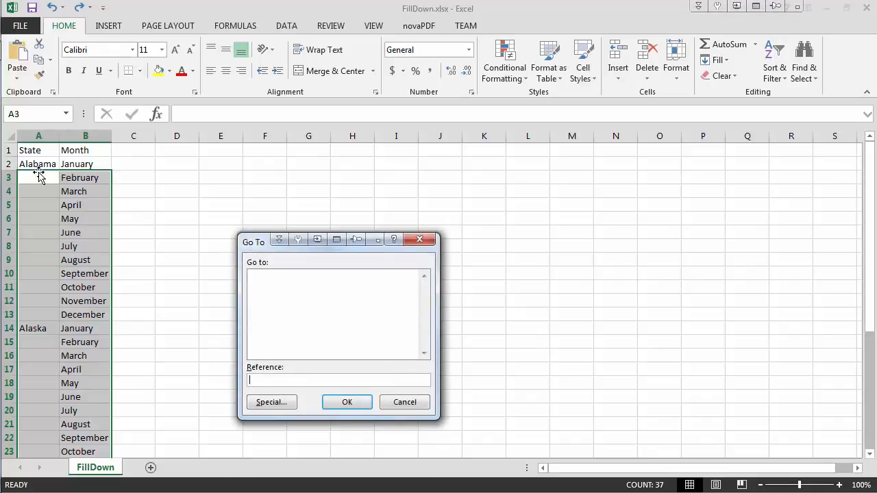
left_click(281, 404)
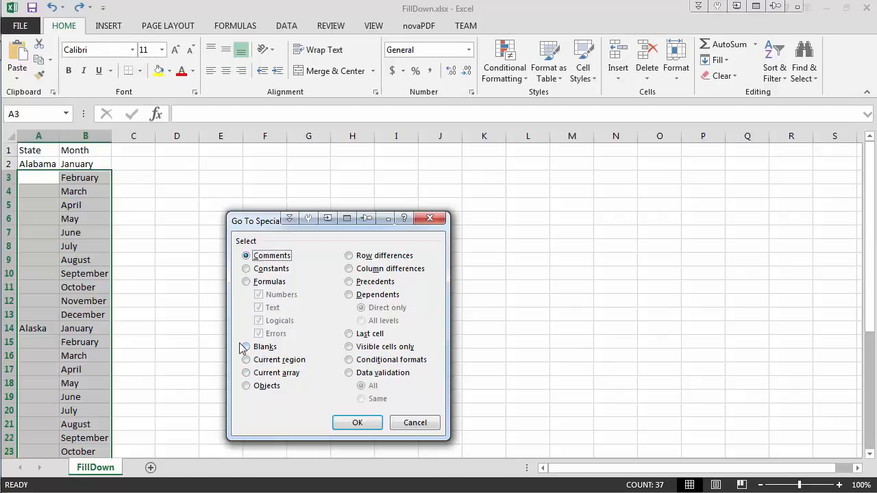
left_click(273, 350)
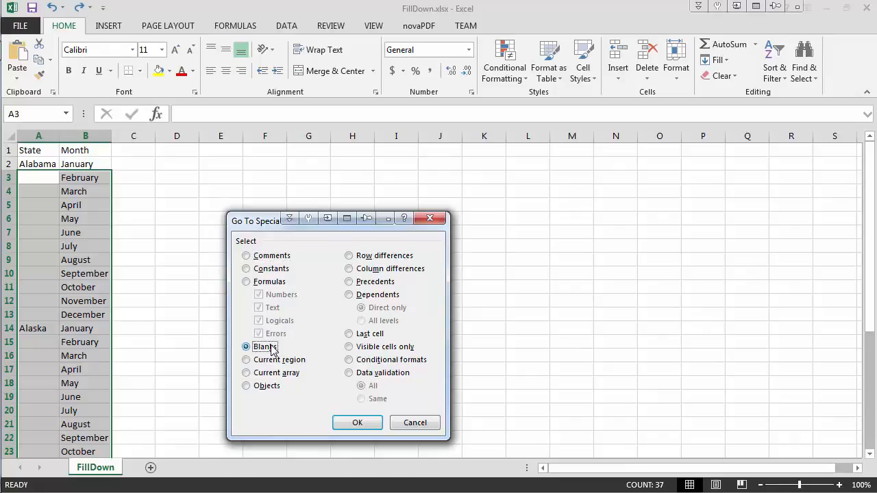
left_click(351, 424)
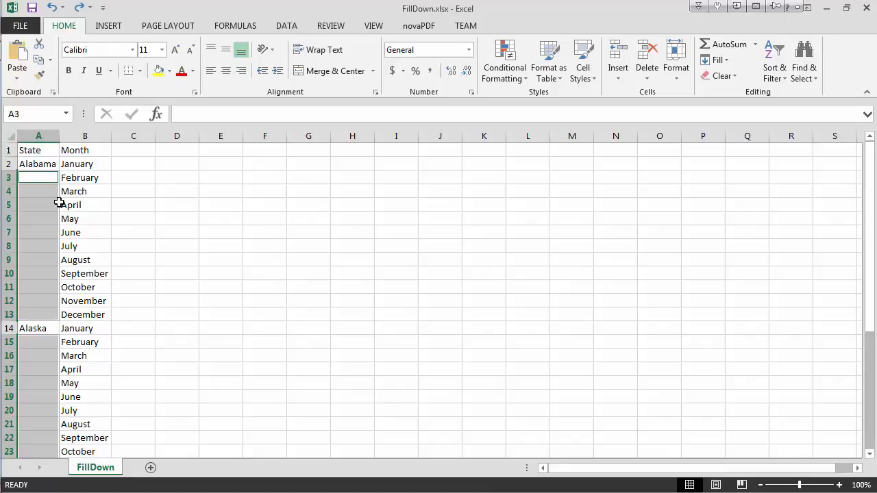
Step: Enter a formula referring to the cell directly above (=A2 in A3) into all selected blank cells at once
scroll(59, 202, "down", 9)
scroll(59, 205, "up", 7)
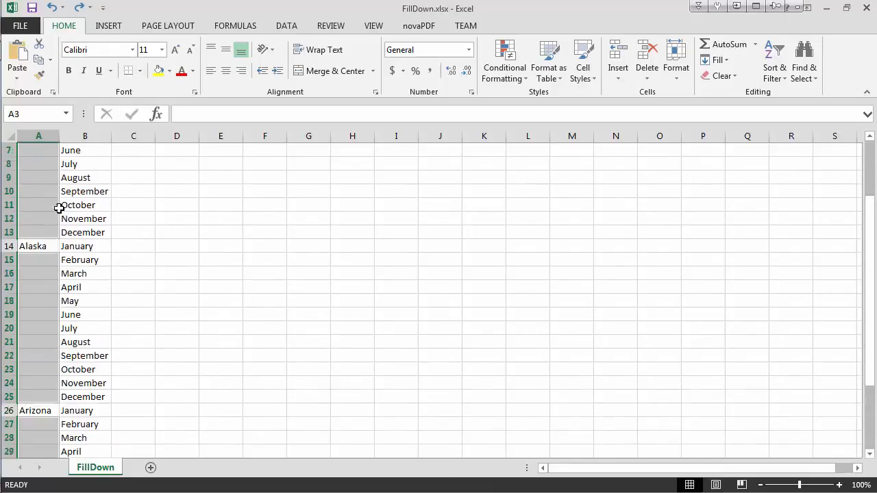
scroll(59, 208, "up", 2)
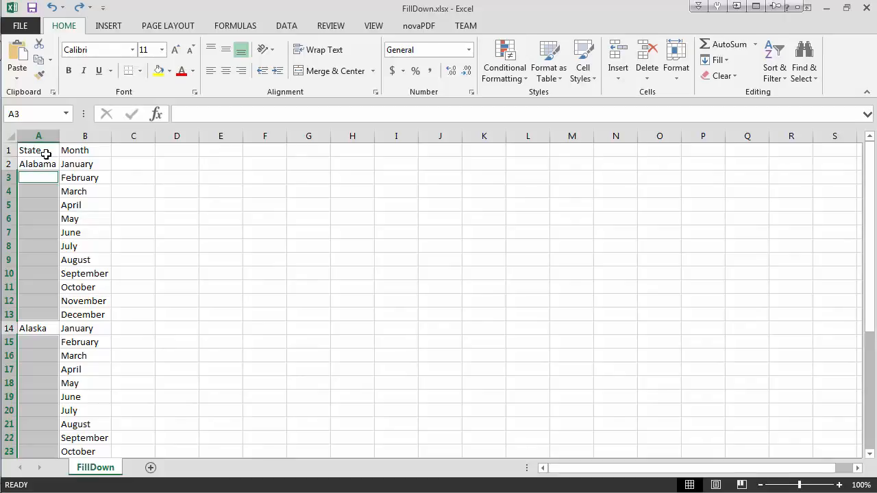
type("=")
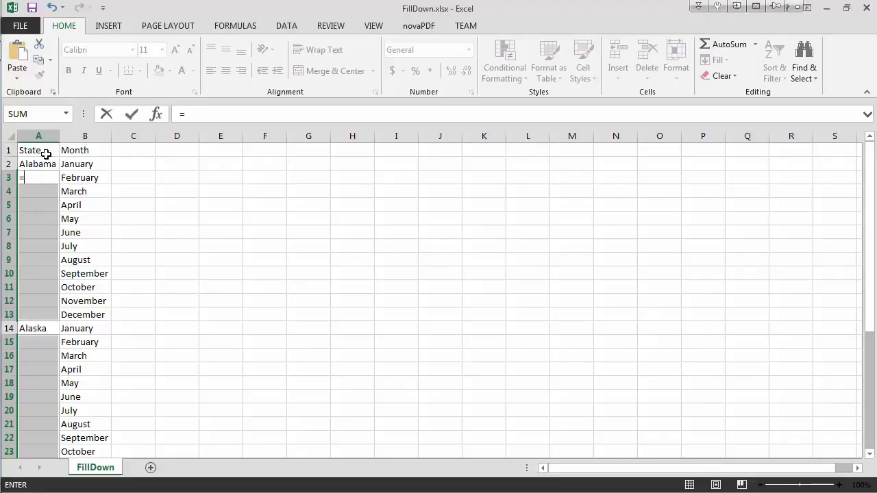
key("Up")
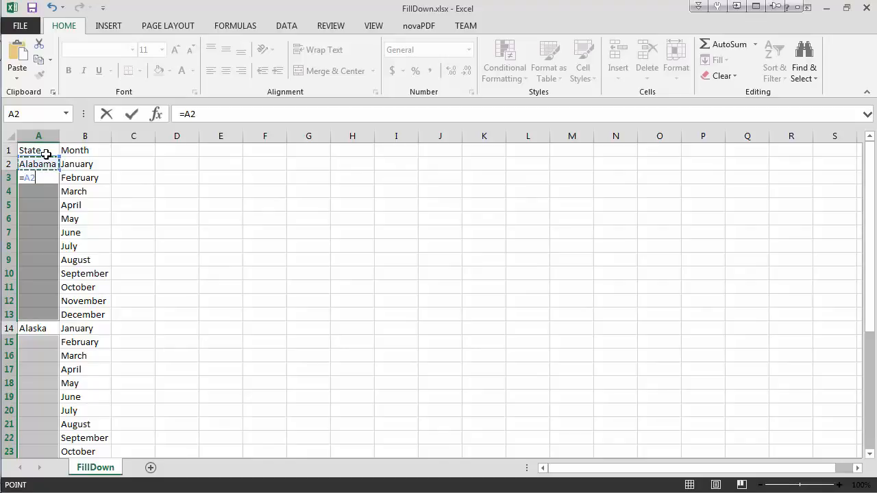
key("ctrl+Return")
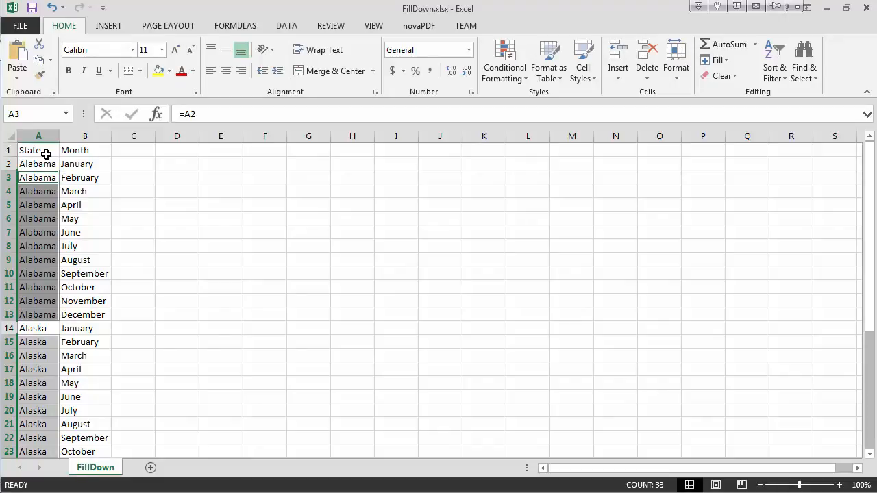
Step: Examine the contents of the State column cell by cell, comparing the original state entries with the filled-in formulas
key("Up")
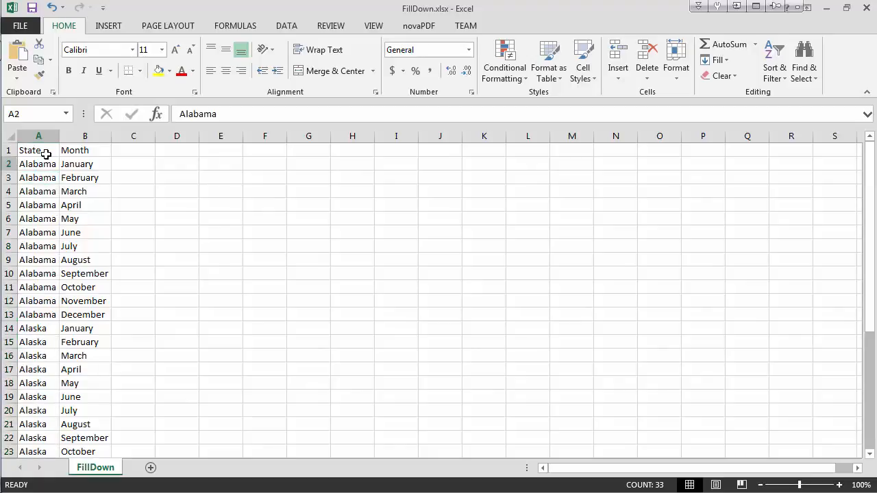
key("Up")
key("Down")
key("Down")
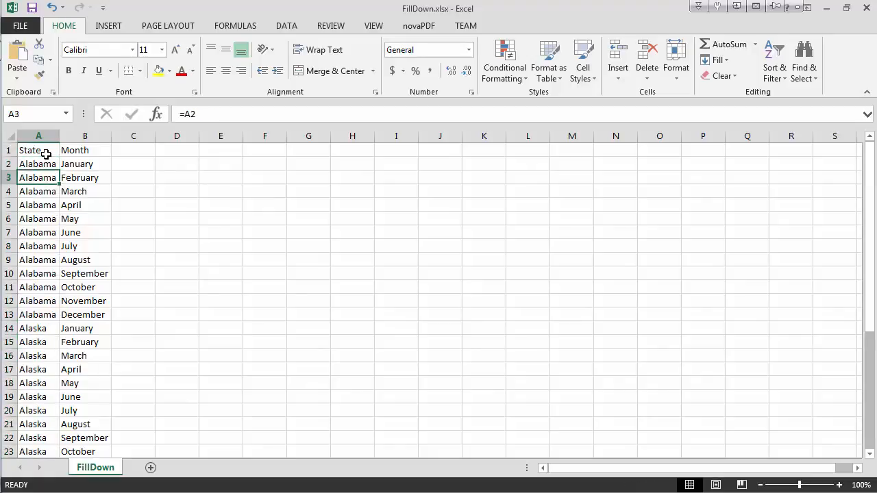
key("Down")
key("Down")
key("Down")
key("Down")
key("Down")
key("Down")
key("Down")
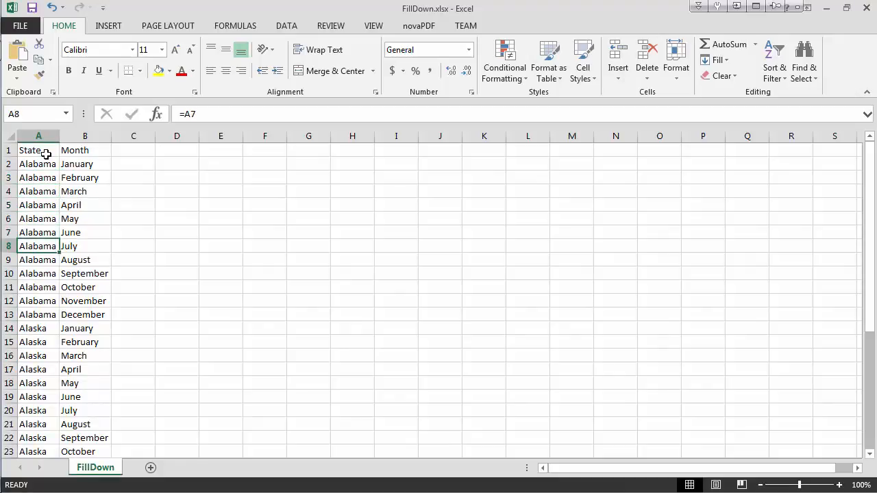
key("Down")
key("Down")
key("Down")
key("Down")
key("Up")
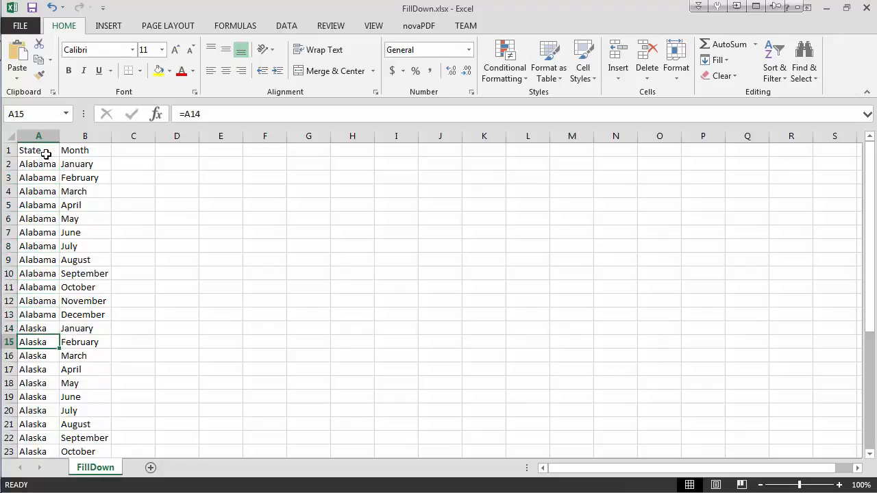
key("Down")
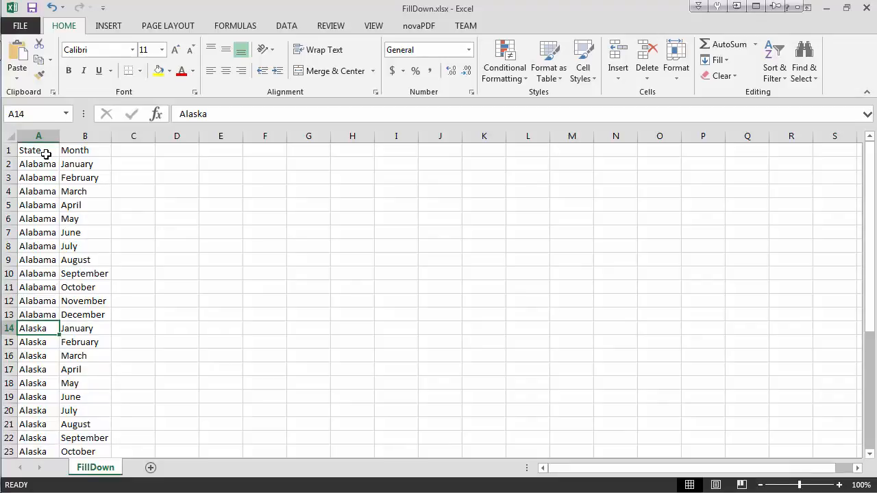
key("Down")
key("Up")
key("Up")
key("Up")
key("Up")
key("Up")
key("Up")
key("Up")
key("Up")
key("Up")
key("Up")
key("Up")
key("Up")
key("Up")
key("Up")
key("Page_Down")
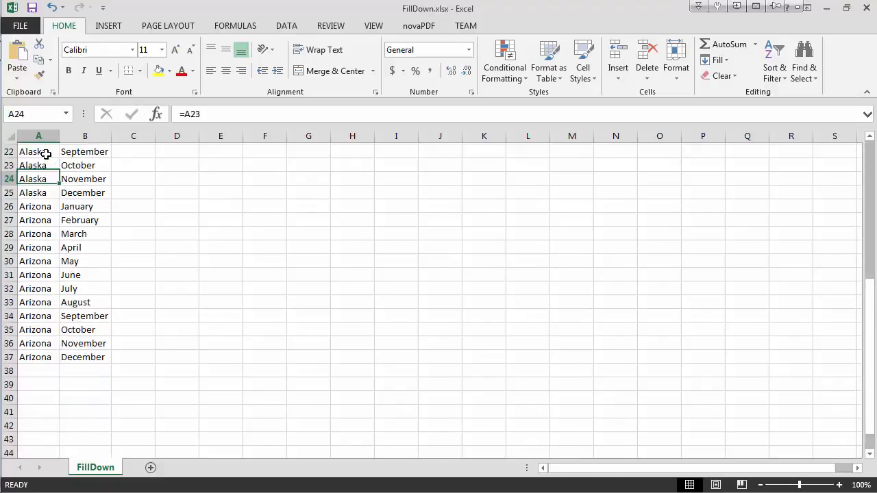
key("Page_Up")
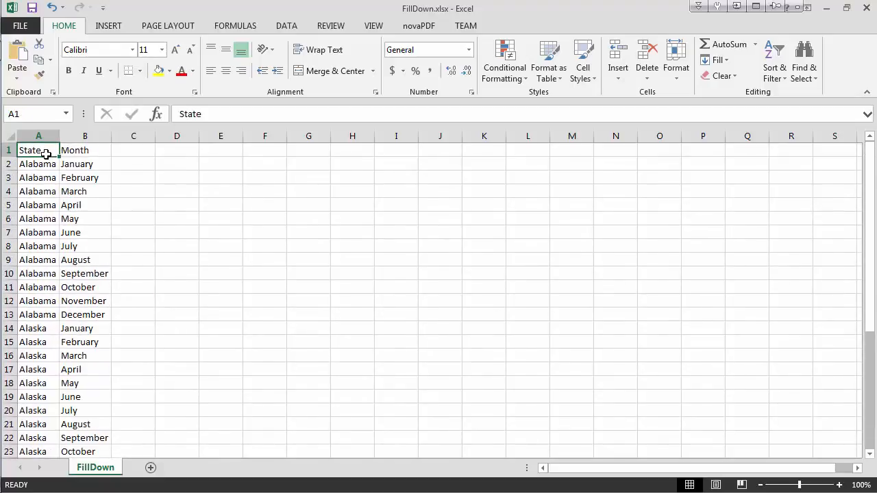
key("Down")
key("Down")
key("Down")
key("Down")
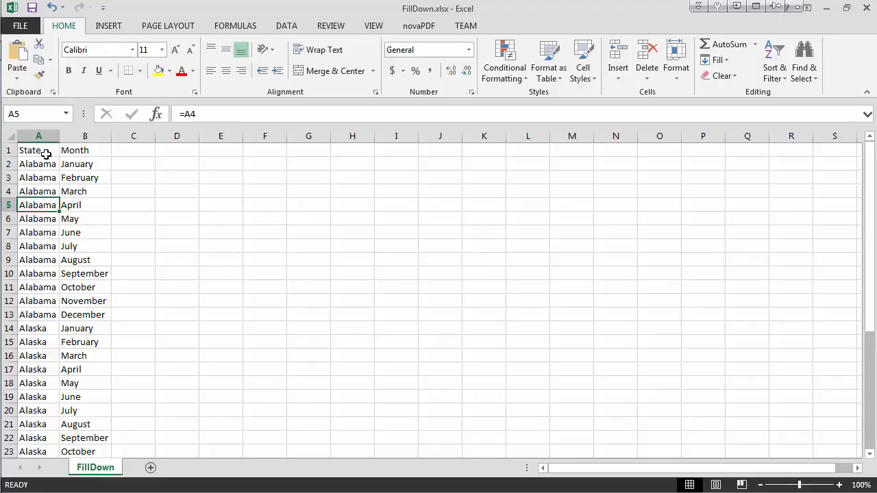
key("Up")
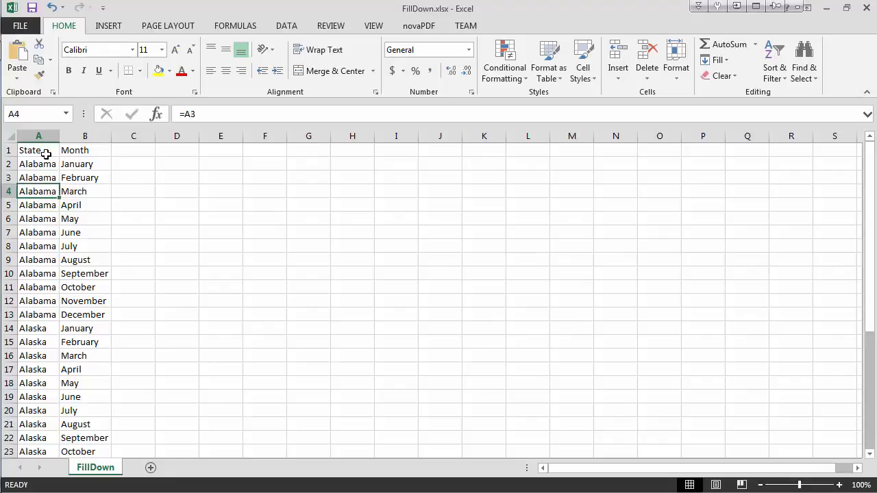
key("Down")
key("Down")
key("Down")
key("Down")
key("Down")
key("Down")
key("Down")
key("Down")
key("Down")
key("Down")
key("Down")
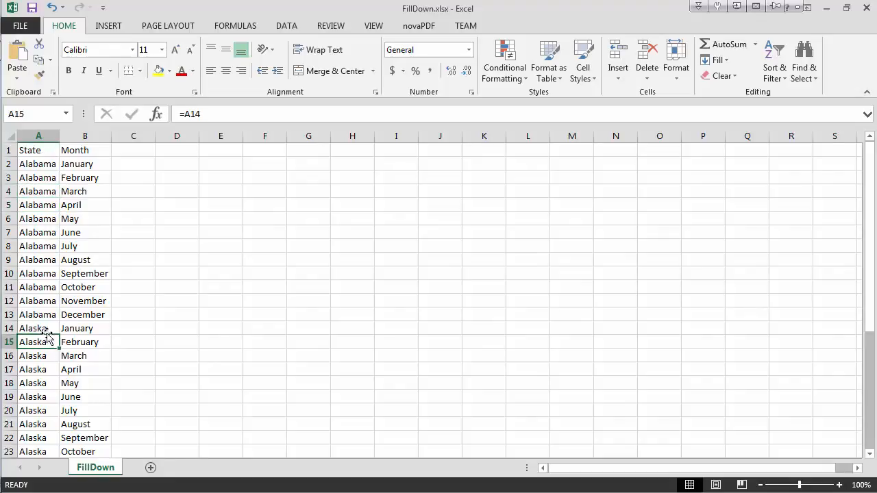
Step: Replace the State column formulas in A1:A37 with their values by copying the range and pasting Values over it
left_click(48, 150)
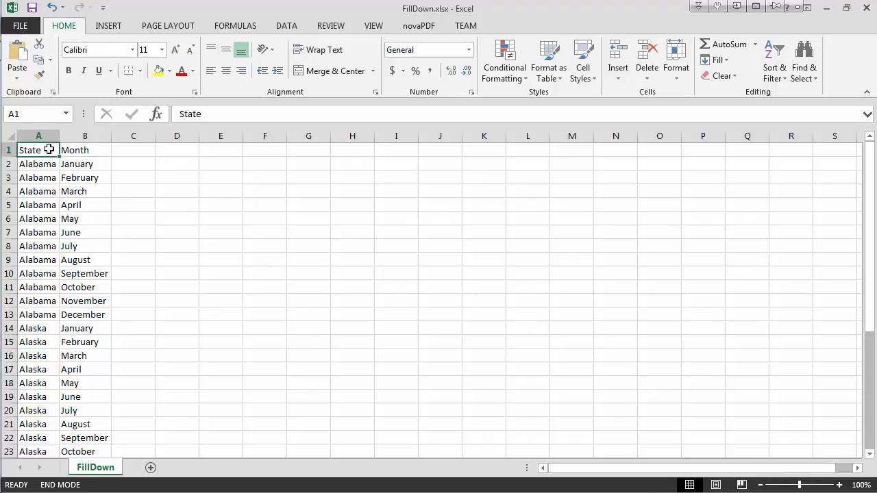
key("ctrl+shift+Down")
key("ctrl+c")
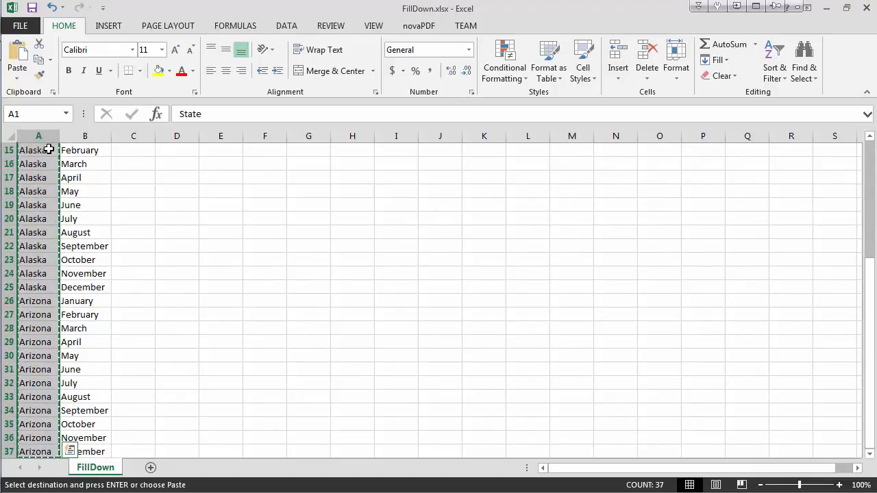
key("ctrl+alt+v")
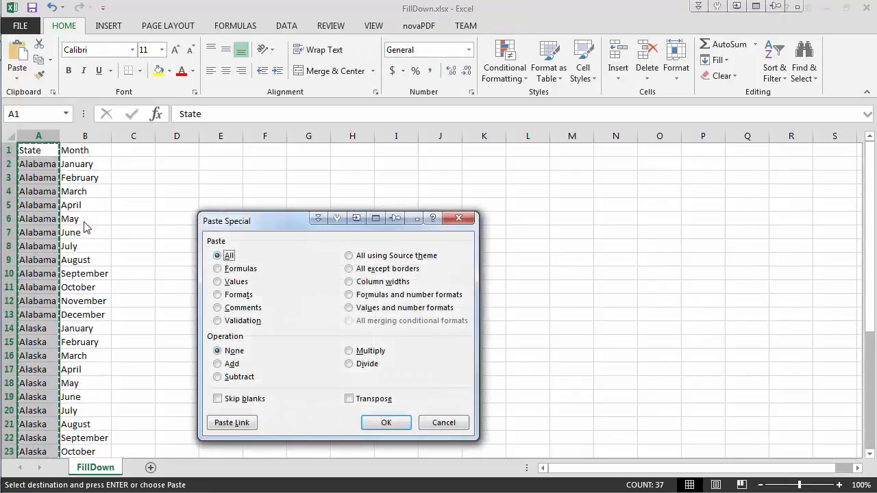
left_click(244, 285)
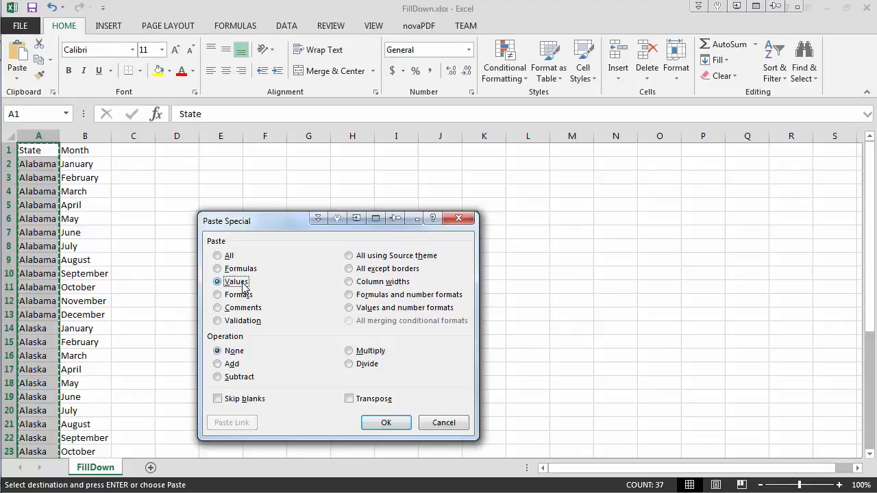
left_click(387, 422)
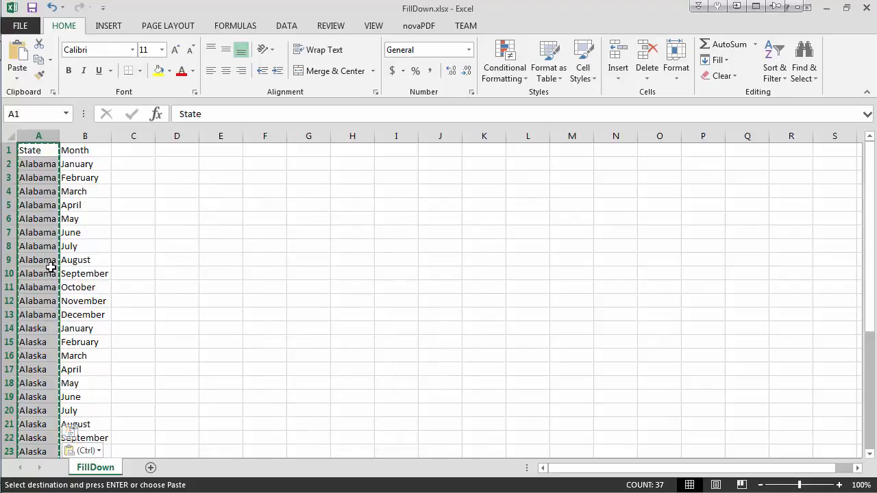
Step: Leave copy mode, inspecting the content of A8, and select the State entries A2:A20
left_click(40, 245)
key("Escape")
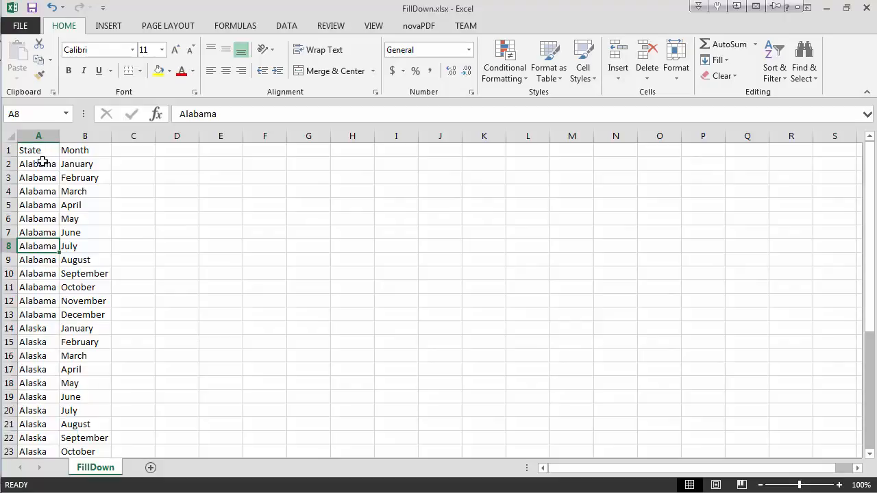
left_click(48, 413, "shift")
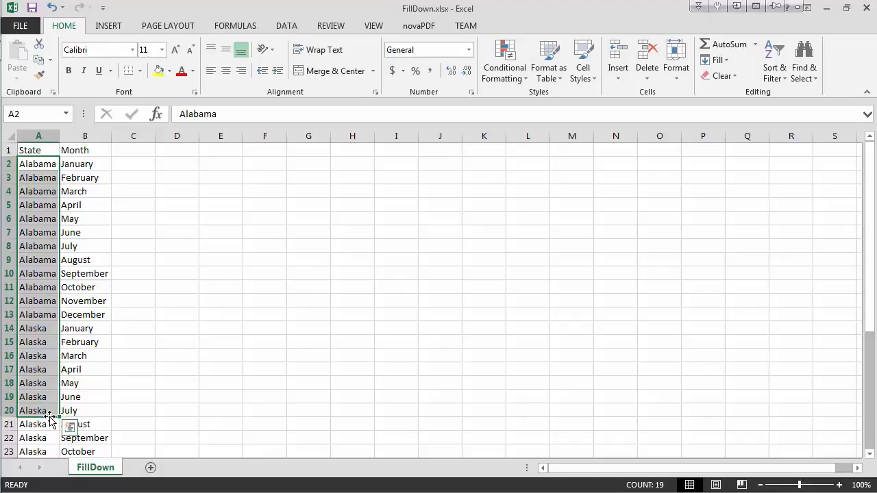